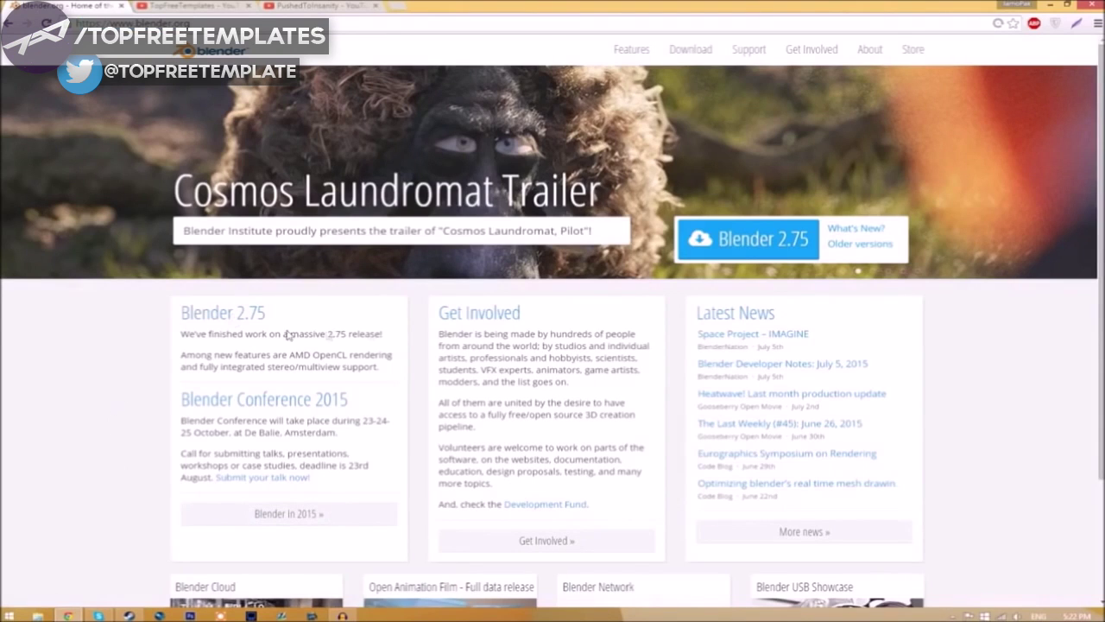
- Open the Blender 2.75 download from the Blender website's home page
{"action": "left_click", "coordinate": [760, 246]}
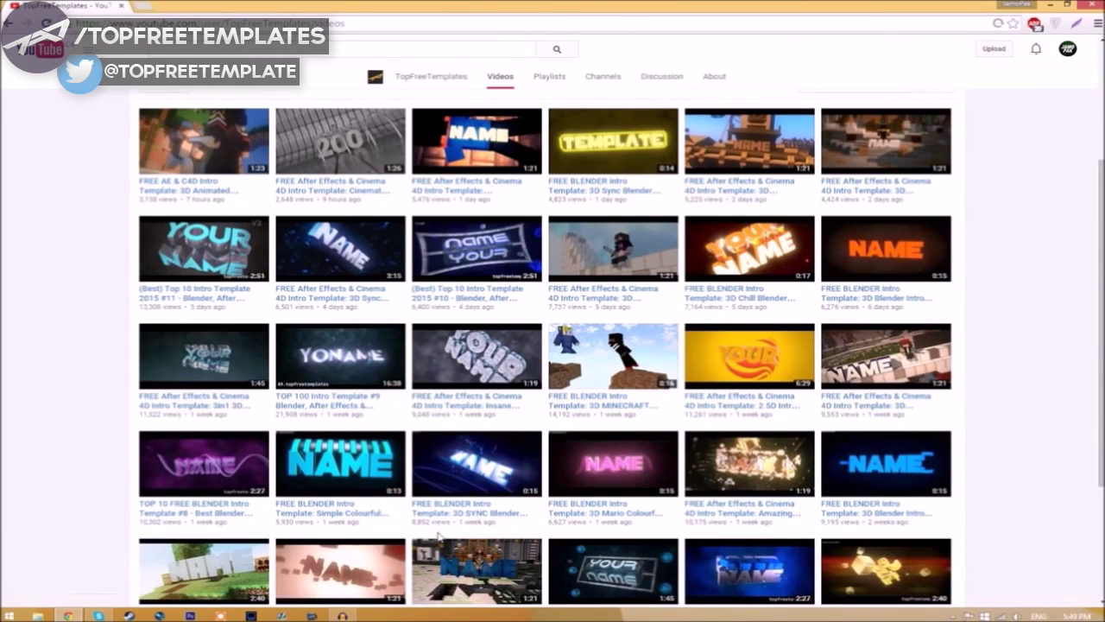
- Minimize the browser and extract the Intro Template archive directly onto the desktop
{"action": "left_click", "coordinate": [1047, 7]}
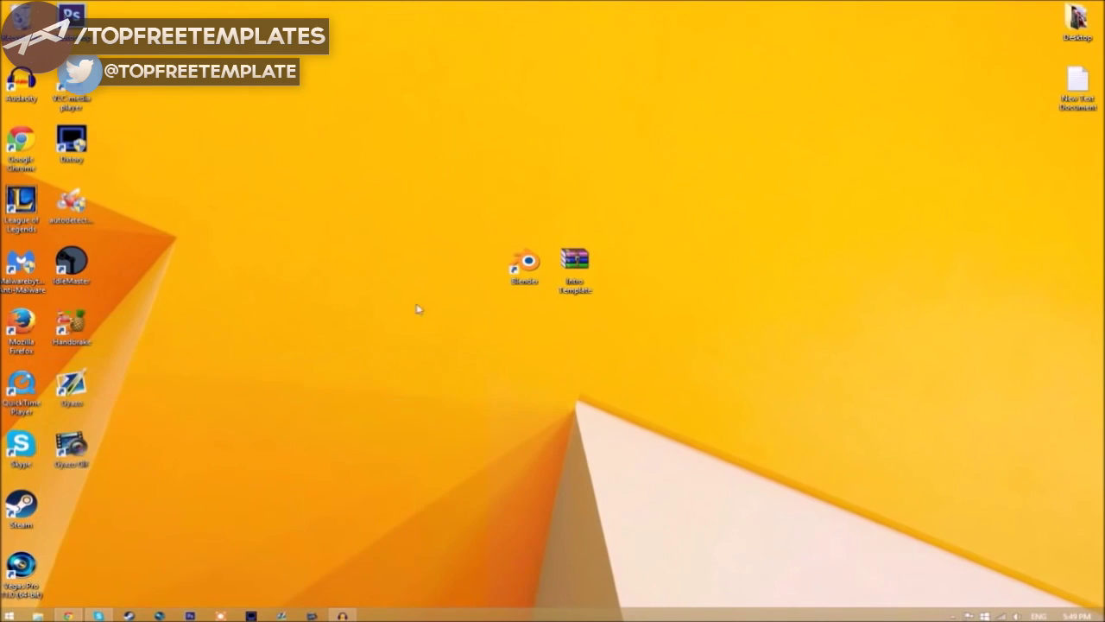
{"action": "left_click", "coordinate": [570, 262]}
{"action": "right_click", "coordinate": [571, 261]}
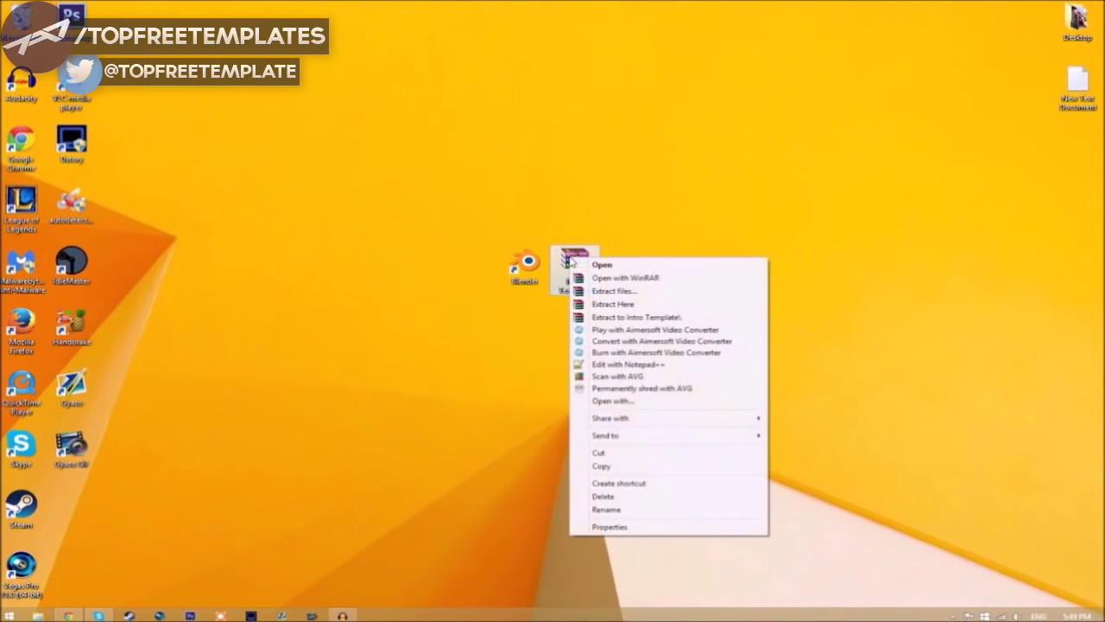
{"action": "left_click", "coordinate": [613, 304]}
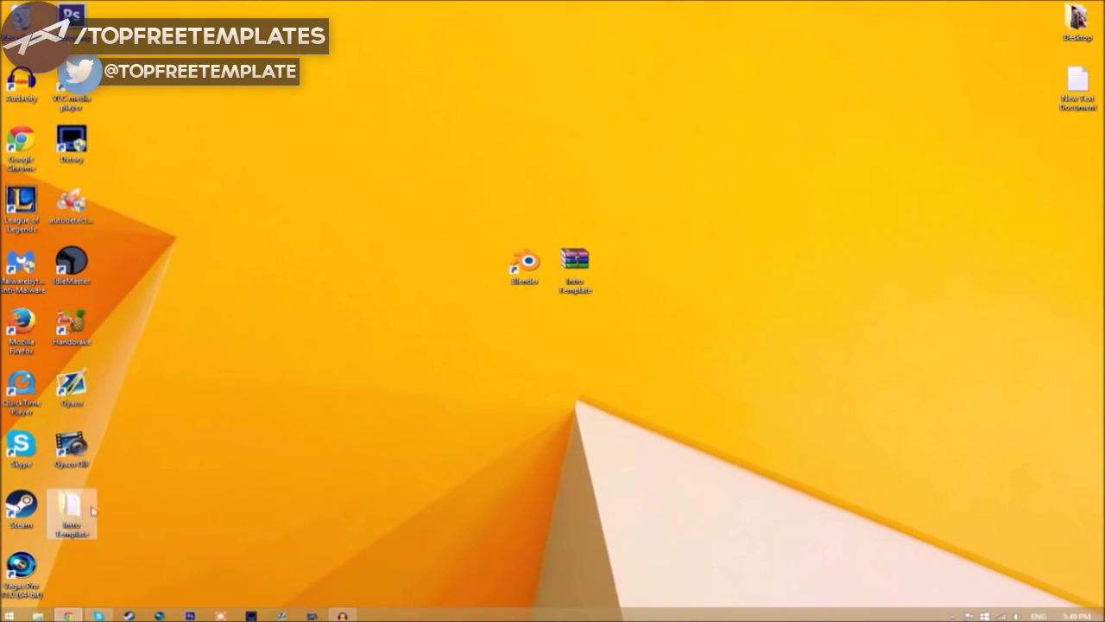
- Move the extracted Intro Template folder beside its archive, check the folder's contents and close it
{"action": "left_click_drag", "start_coordinate": [90, 509], "coordinate": [626, 268]}
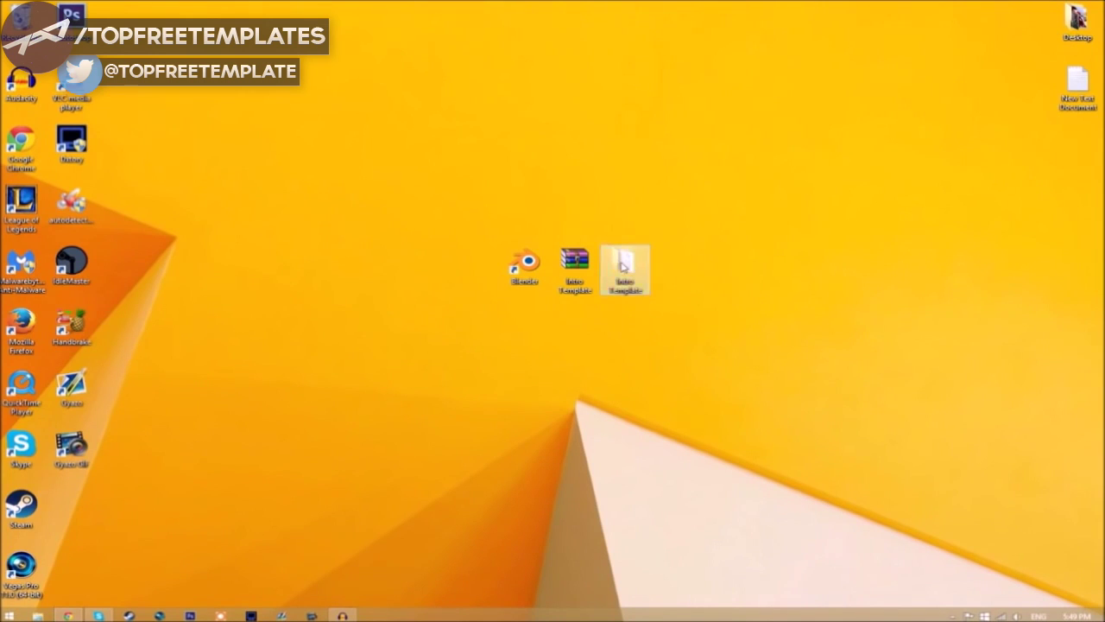
{"action": "double_click", "coordinate": [622, 266]}
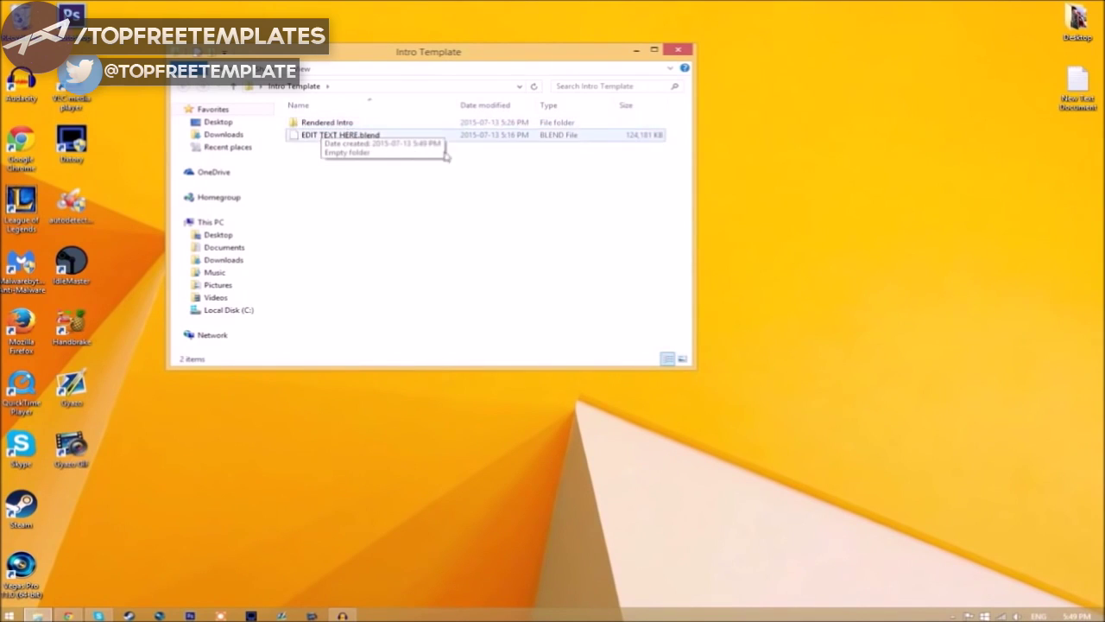
{"action": "left_click", "coordinate": [679, 50]}
- Launch Blender and open EDIT TEXT HERE.blend from the Intro Template folder
{"action": "double_click", "coordinate": [532, 268]}
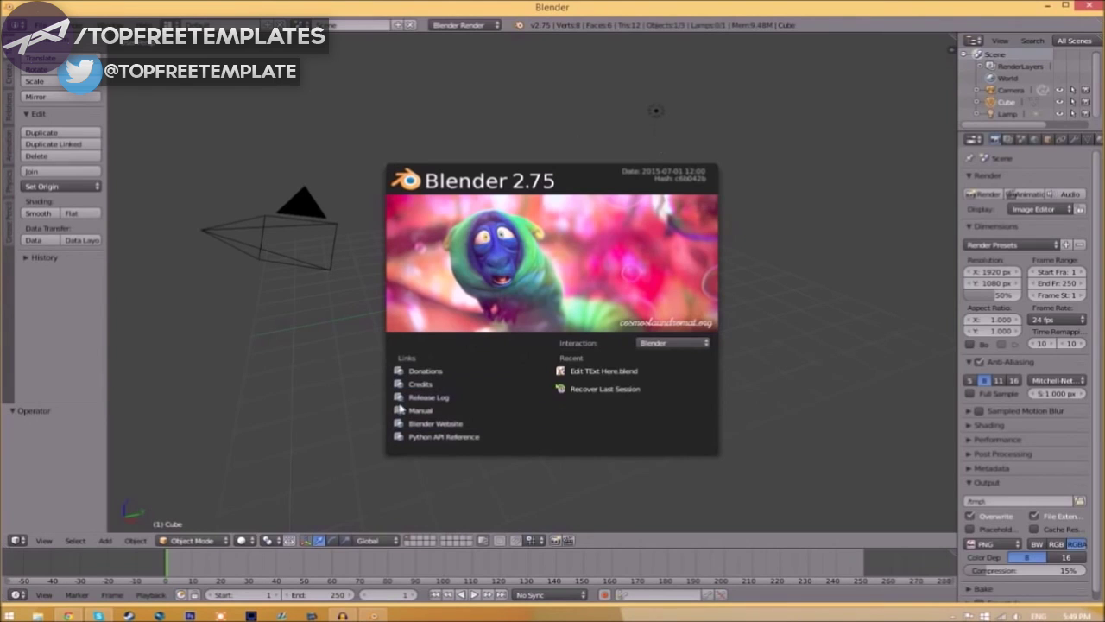
{"action": "left_click", "coordinate": [39, 26]}
{"action": "left_click", "coordinate": [41, 25]}
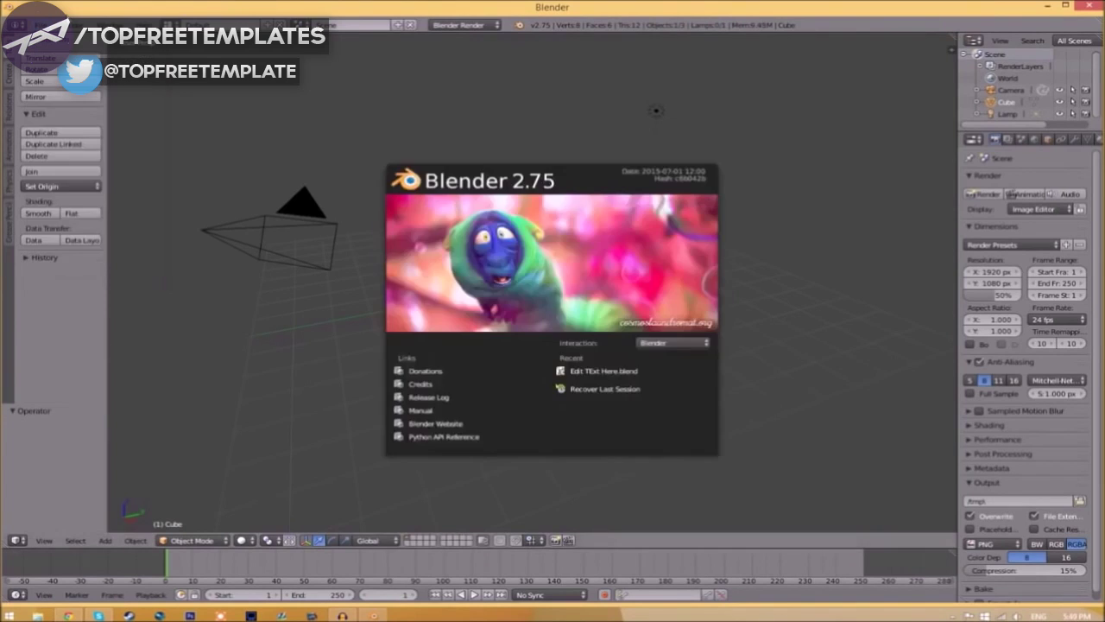
{"action": "left_click", "coordinate": [39, 26]}
{"action": "left_click", "coordinate": [42, 25]}
{"action": "left_click", "coordinate": [56, 51]}
{"action": "left_click", "coordinate": [233, 108]}
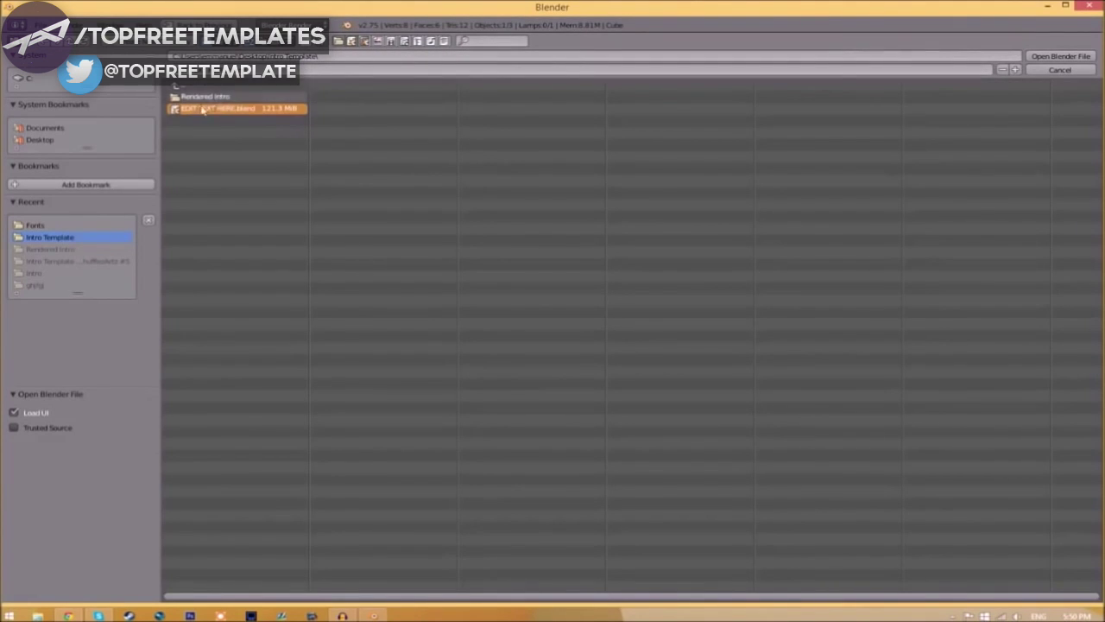
{"action": "left_click", "coordinate": [1069, 57]}
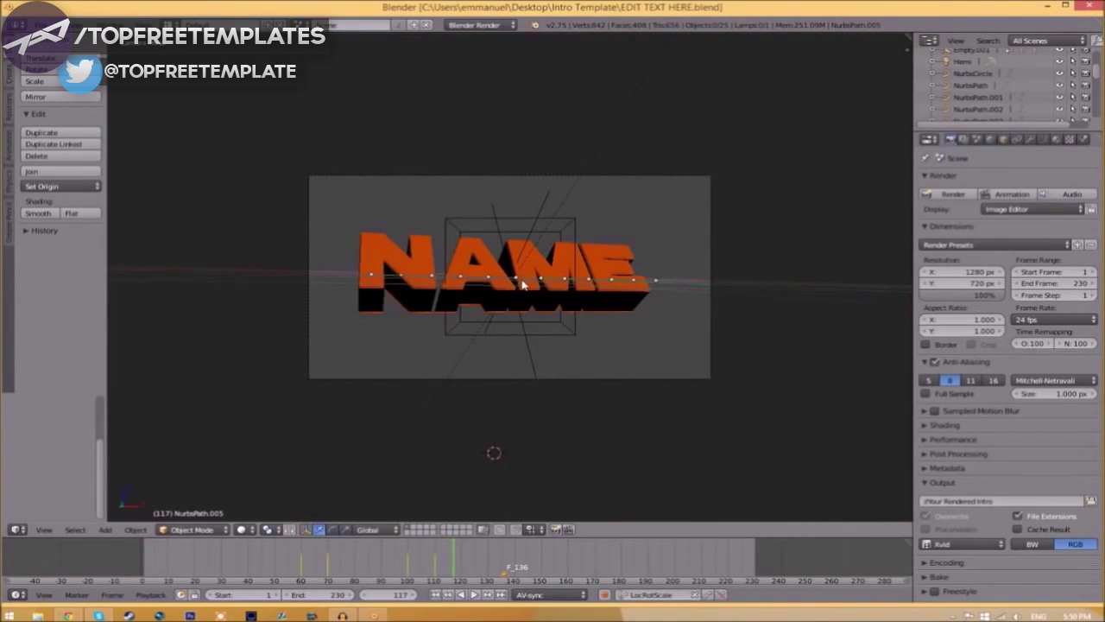
- Replace the word NAME in the orange text object (Text) with TFT
{"action": "right_click", "coordinate": [537, 282]}
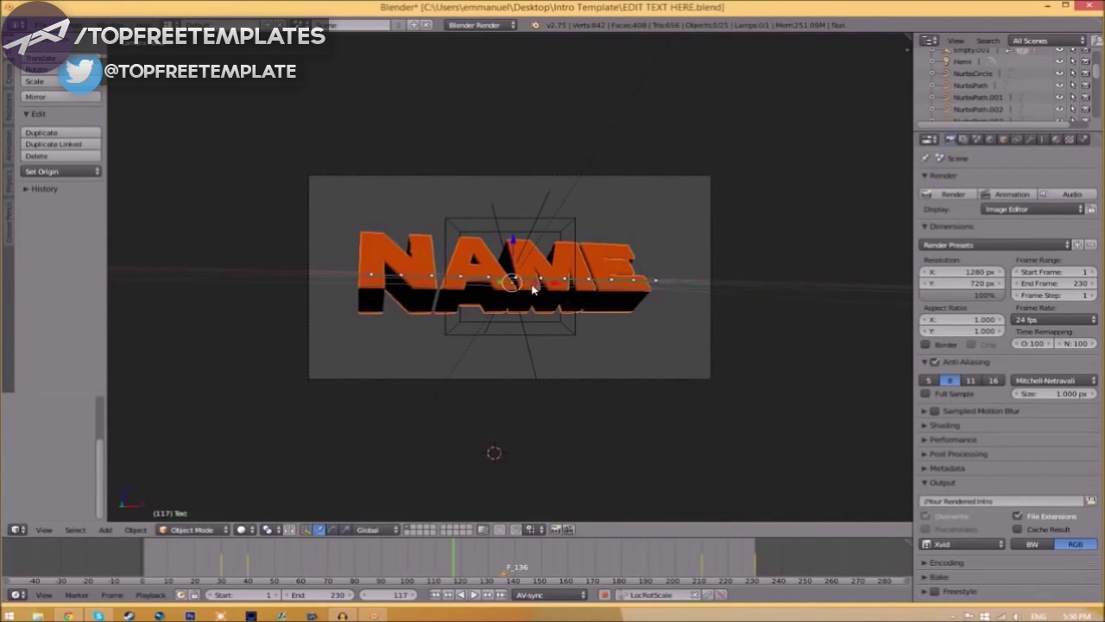
{"action": "key", "text": "Tab"}
{"action": "key", "text": "BackSpace"}
{"action": "key", "text": "BackSpace"}
{"action": "key", "text": "BackSpace"}
{"action": "key", "text": "BackSpace"}
{"action": "type", "text": "TEX"}
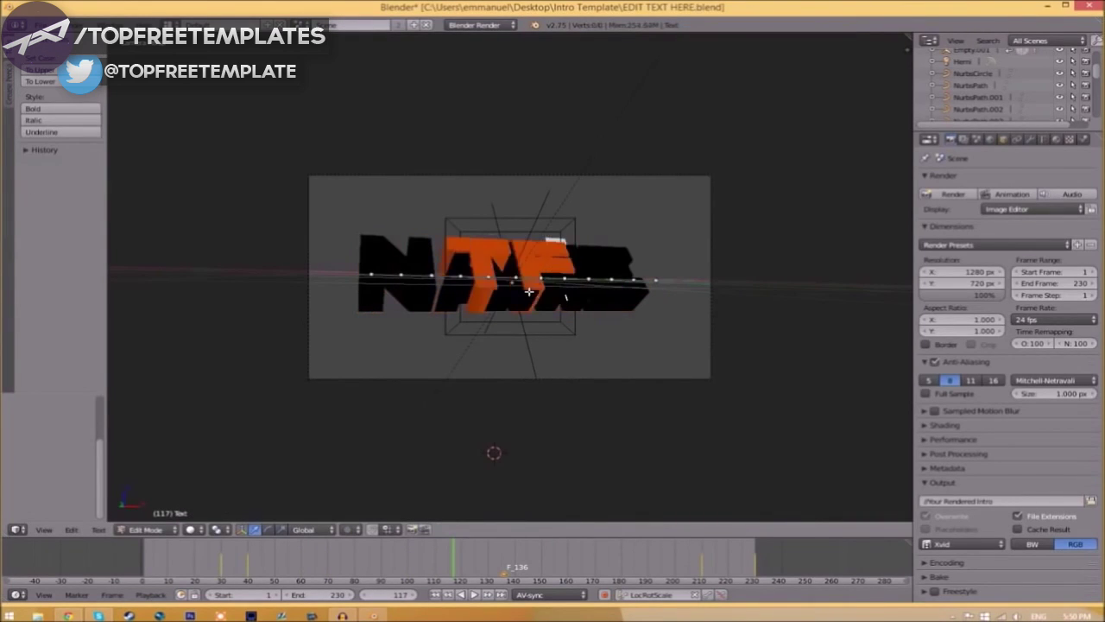
{"action": "type", "text": "T"}
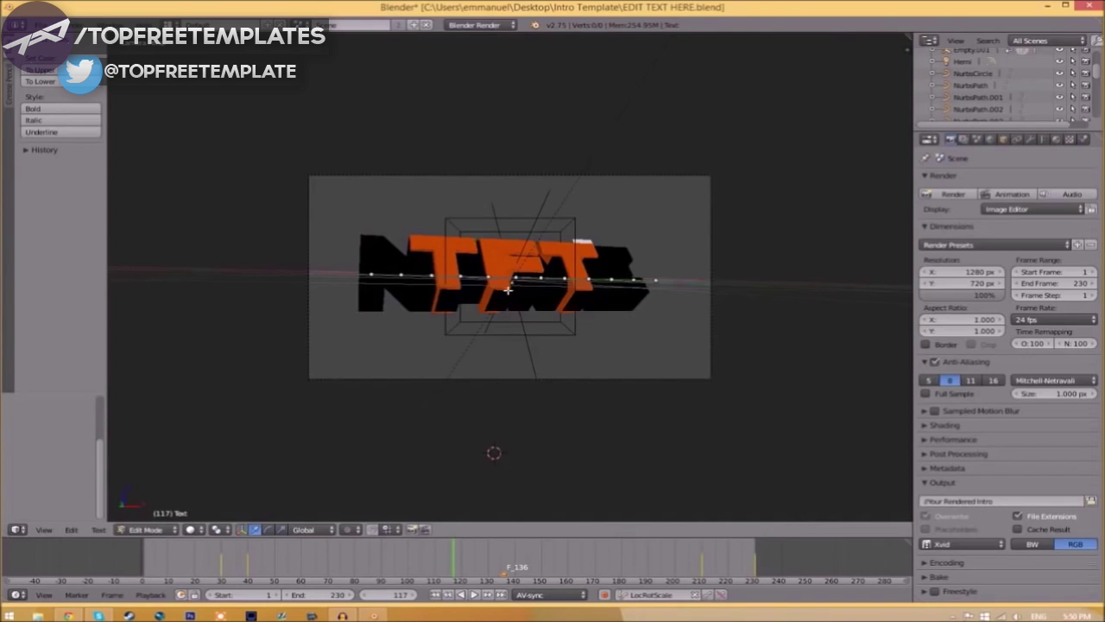
{"action": "key", "text": "Tab"}
- Replace the word NAME in the black text object (Text.001) with TFT
{"action": "right_click", "coordinate": [604, 257]}
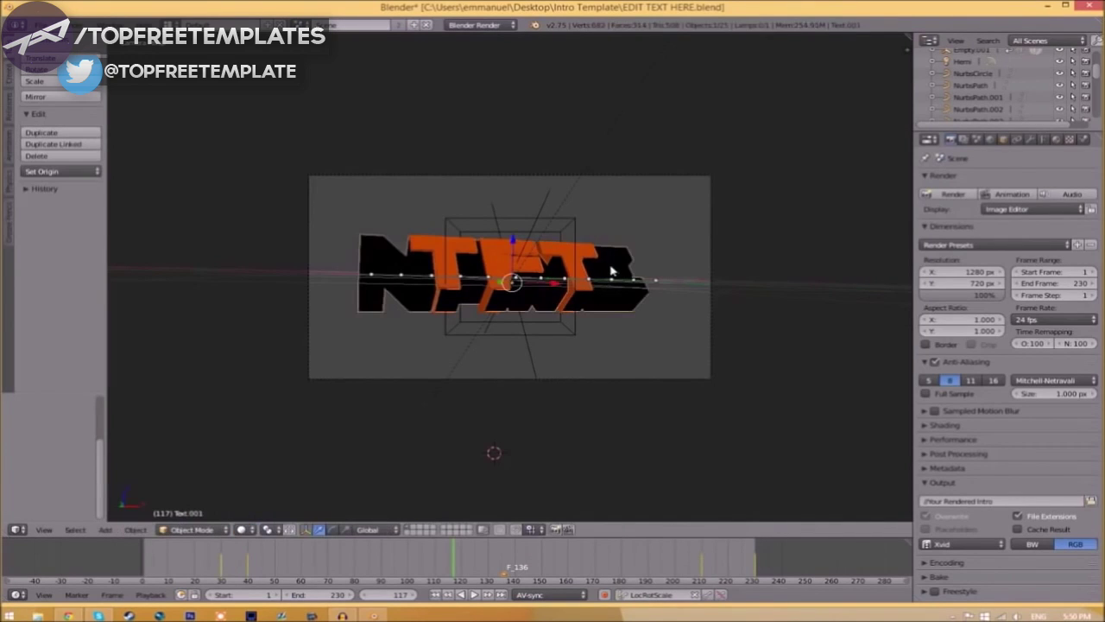
{"action": "key", "text": "Tab"}
{"action": "key", "text": "BackSpace"}
{"action": "key", "text": "BackSpace"}
{"action": "key", "text": "BackSpace"}
{"action": "key", "text": "BackSpace"}
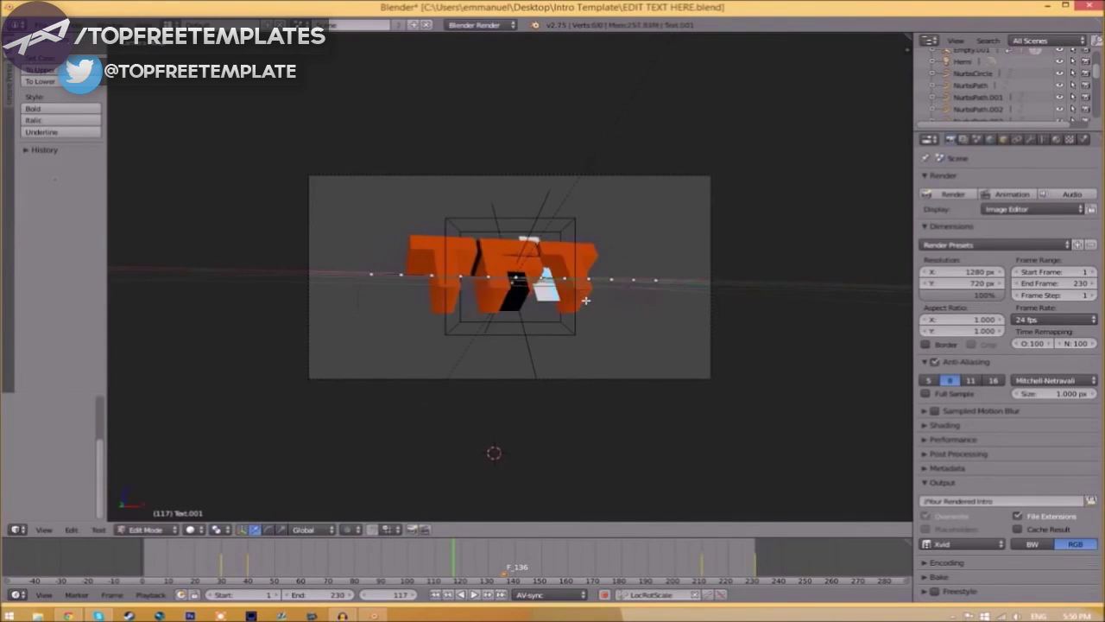
{"action": "type", "text": "TFT"}
{"action": "key", "text": "Tab"}
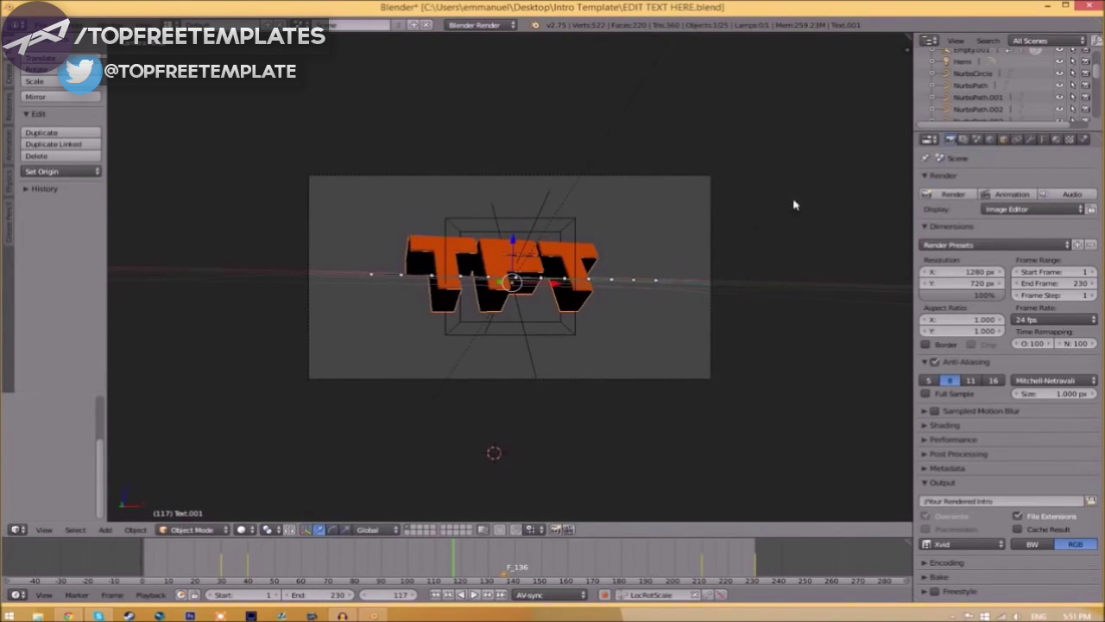
- Load Space Comics.ttf from the Windows Fonts folder as the regular font of the Text.001 object
{"action": "left_click", "coordinate": [1043, 139]}
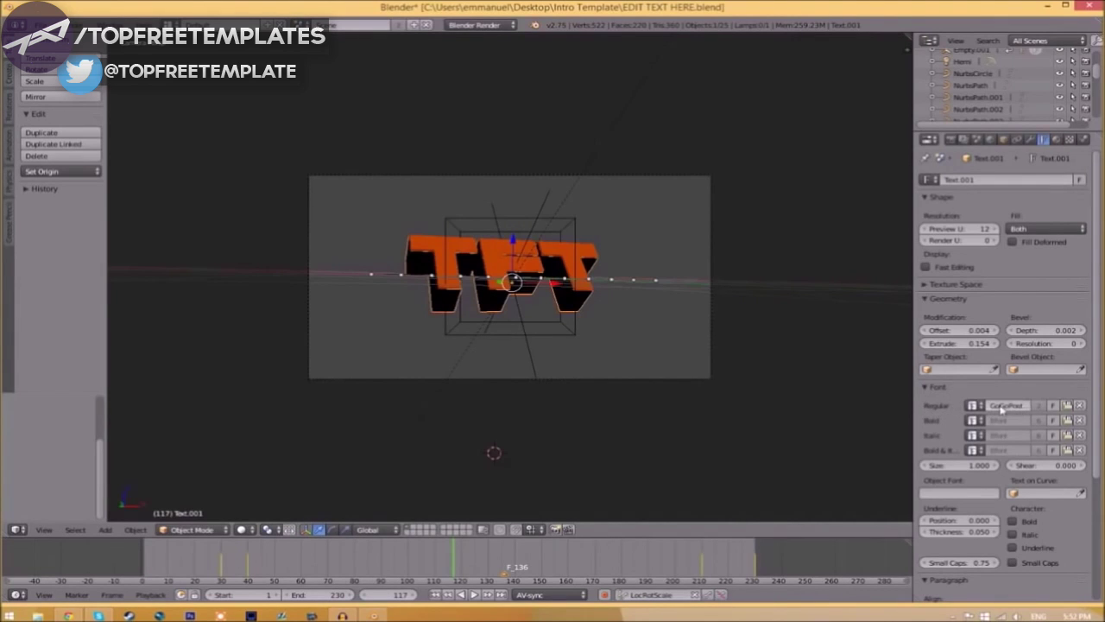
{"action": "left_click", "coordinate": [1068, 405]}
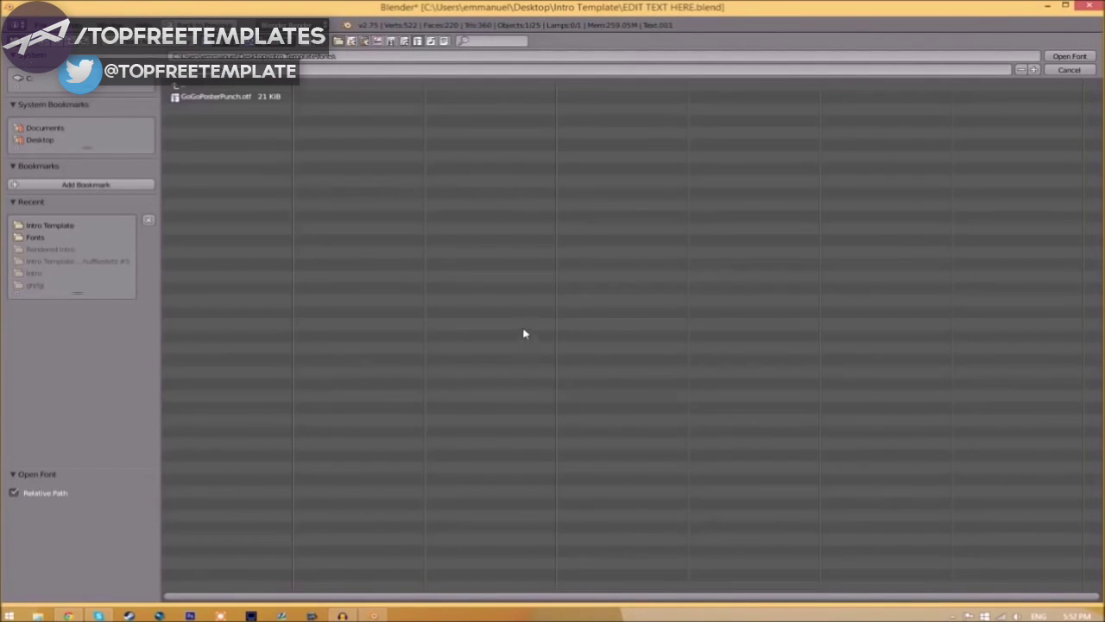
{"action": "left_click", "coordinate": [23, 80]}
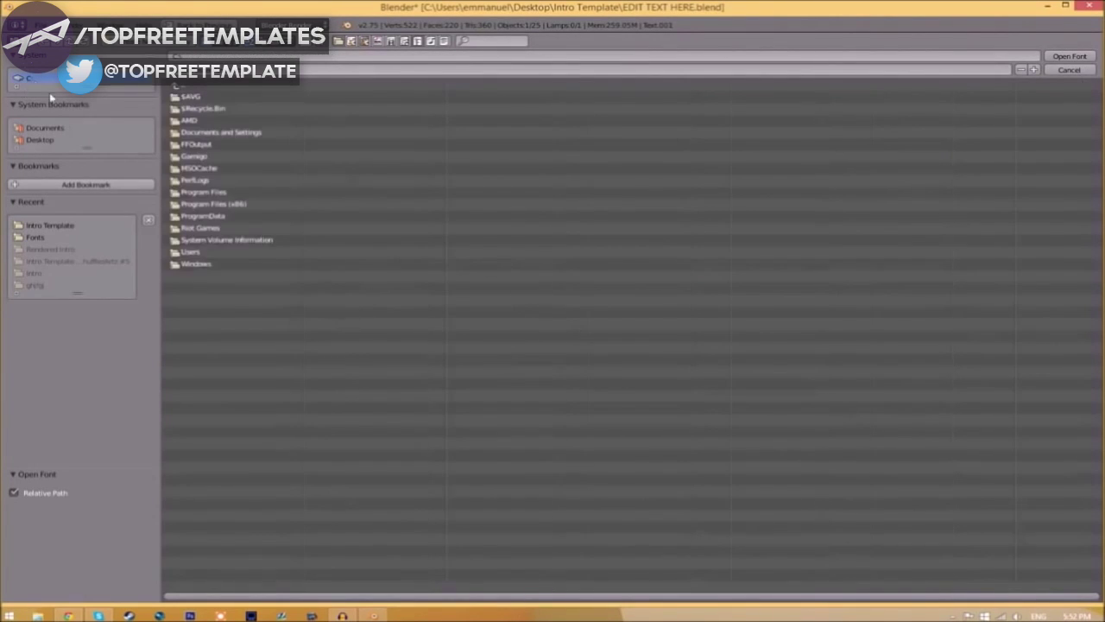
{"action": "left_click", "coordinate": [207, 252]}
{"action": "left_click", "coordinate": [192, 323]}
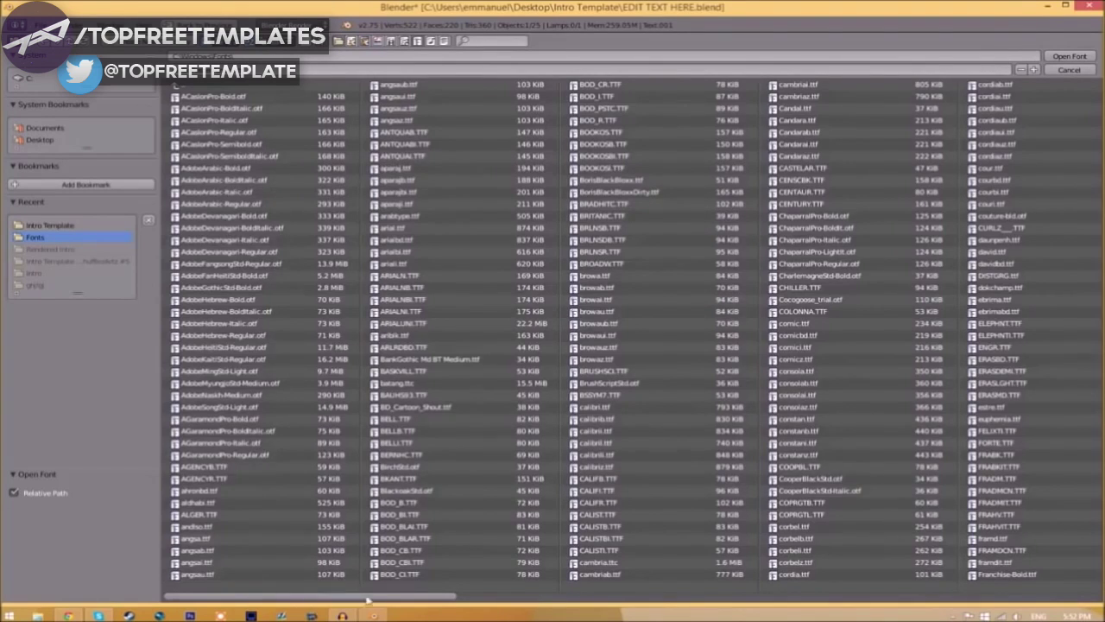
{"action": "left_click_drag", "start_coordinate": [367, 598], "coordinate": [953, 587]}
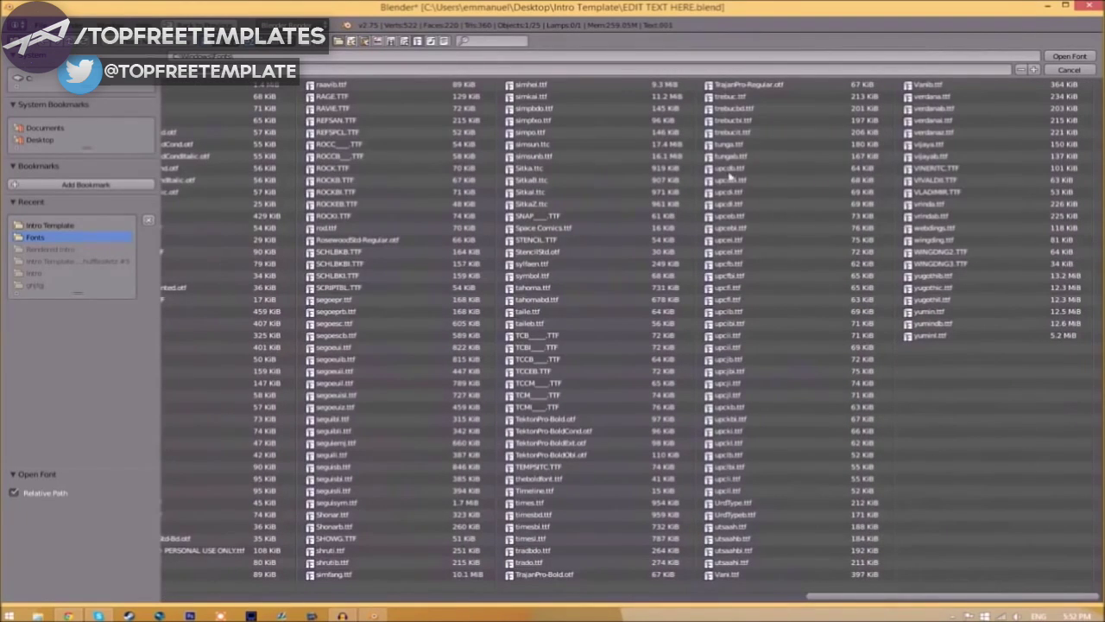
{"action": "left_click", "coordinate": [601, 226]}
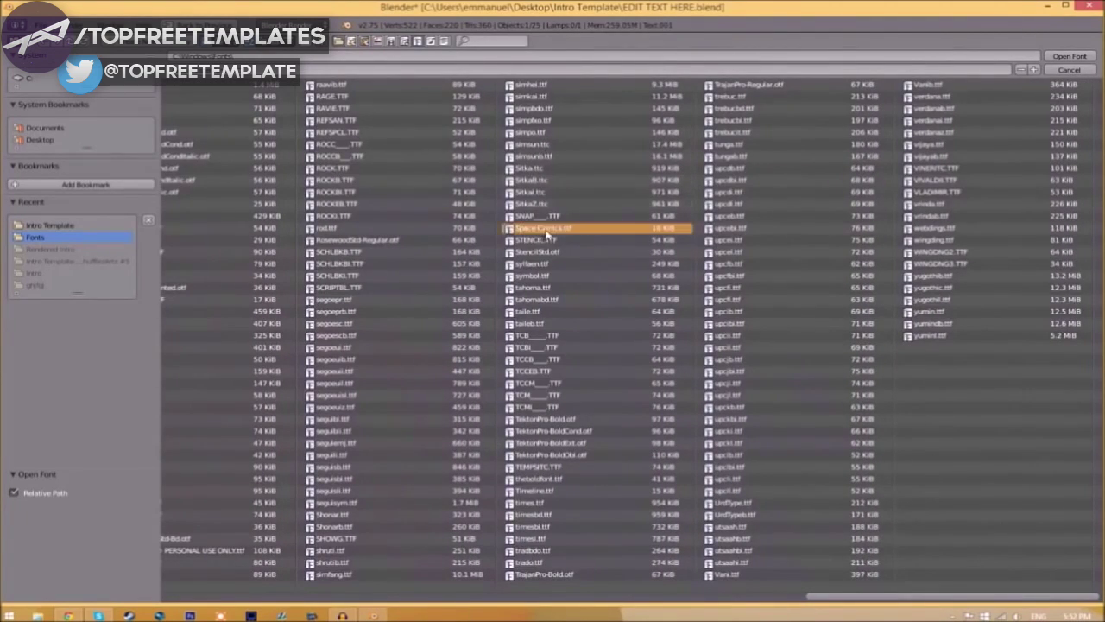
{"action": "double_click", "coordinate": [602, 226]}
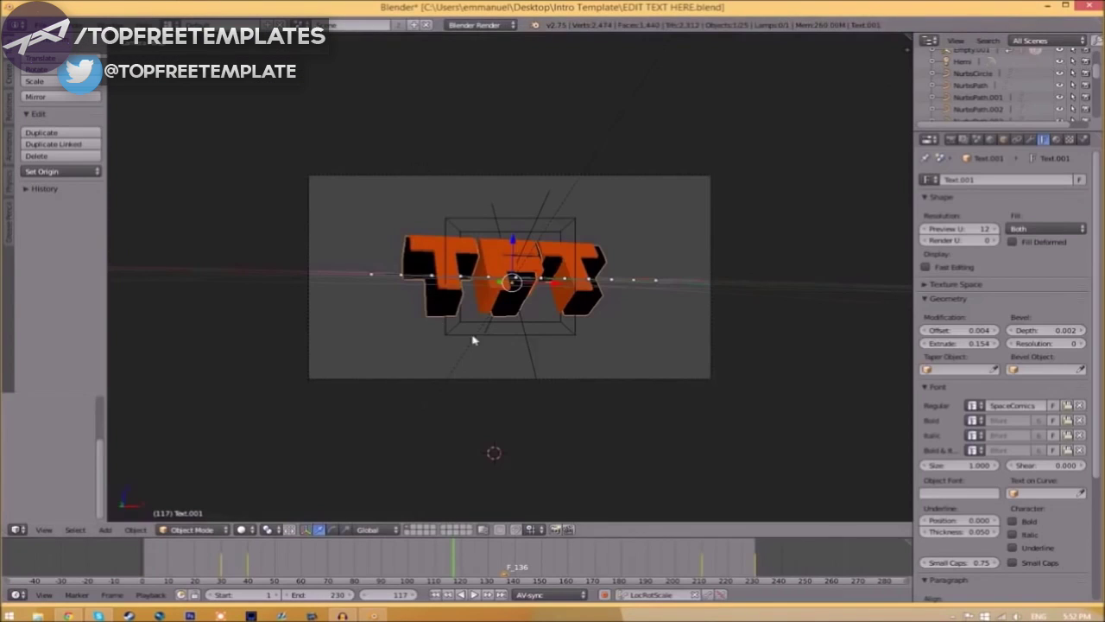
- Load Space Comics.ttf from the Windows Fonts folder as the Text object's regular font, and go to frame 58
{"action": "right_click", "coordinate": [496, 270]}
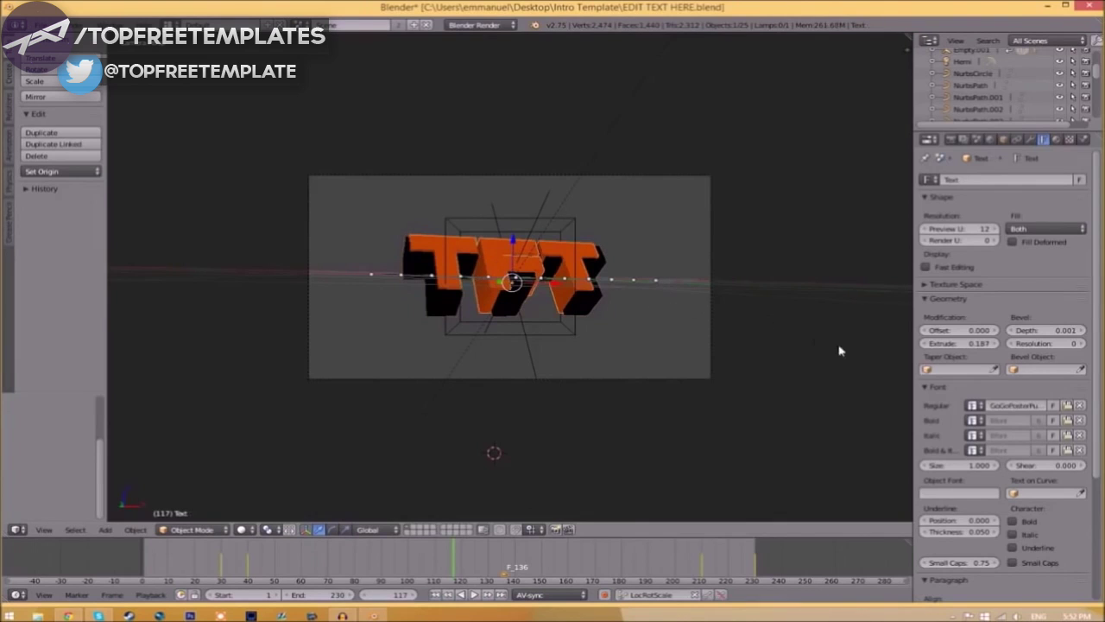
{"action": "left_click", "coordinate": [1068, 405]}
{"action": "left_click", "coordinate": [28, 78]}
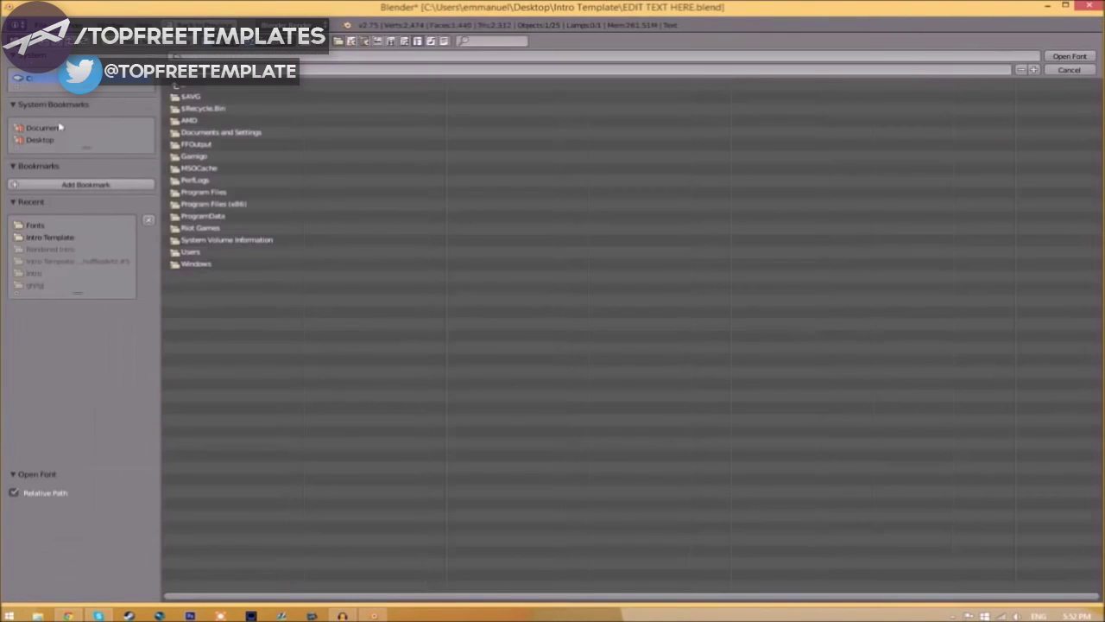
{"action": "left_click", "coordinate": [195, 263]}
{"action": "left_click", "coordinate": [189, 323]}
{"action": "left_click", "coordinate": [553, 216]}
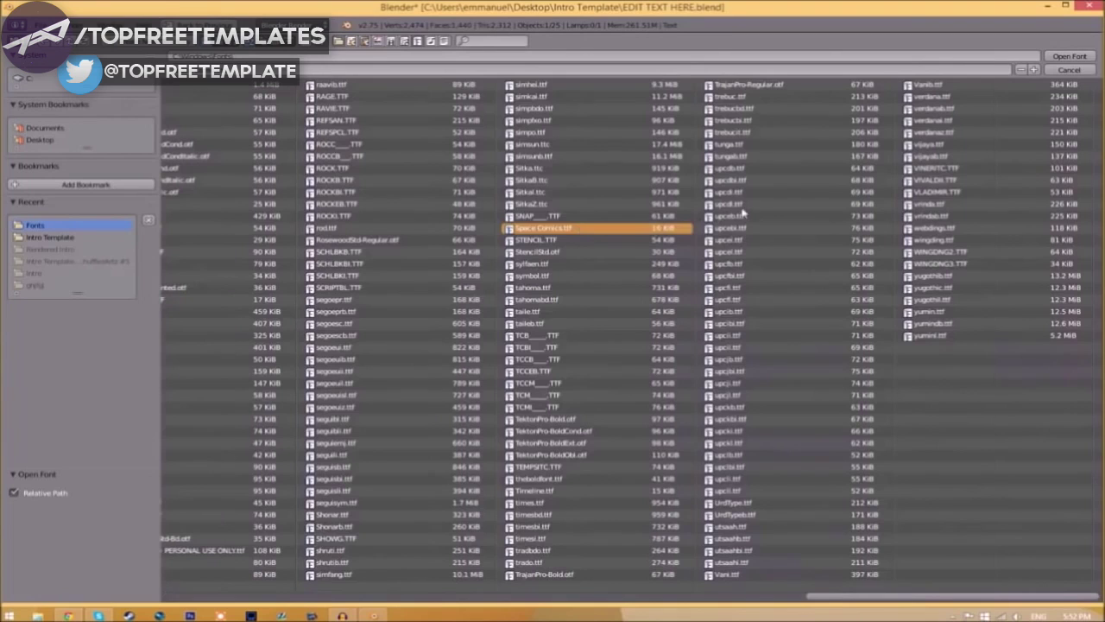
{"action": "left_click", "coordinate": [1068, 55]}
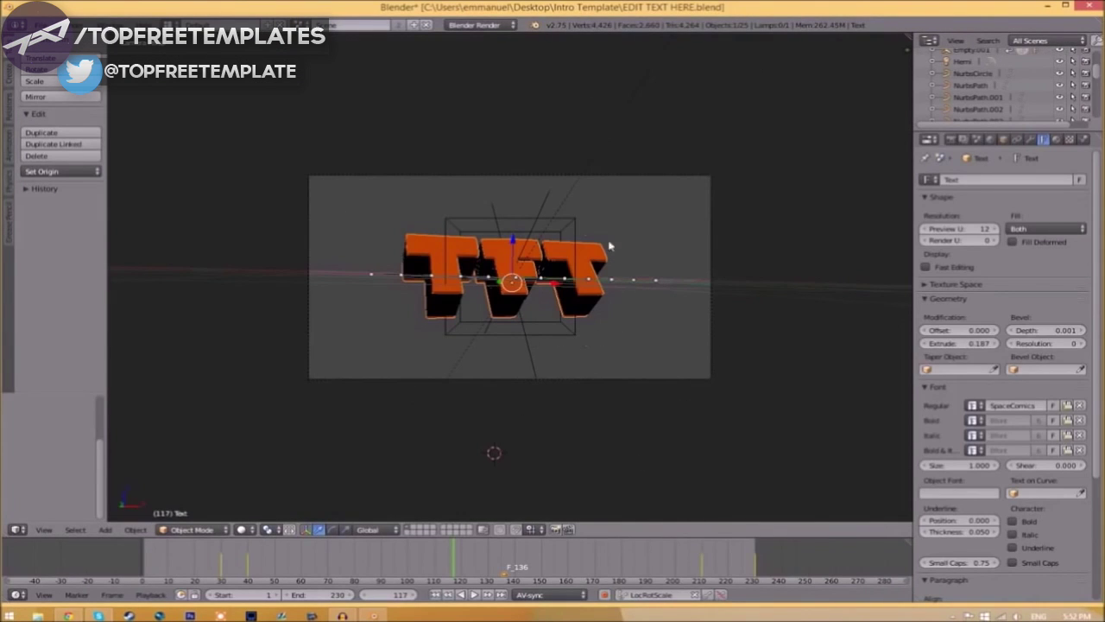
{"action": "left_click", "coordinate": [296, 557]}
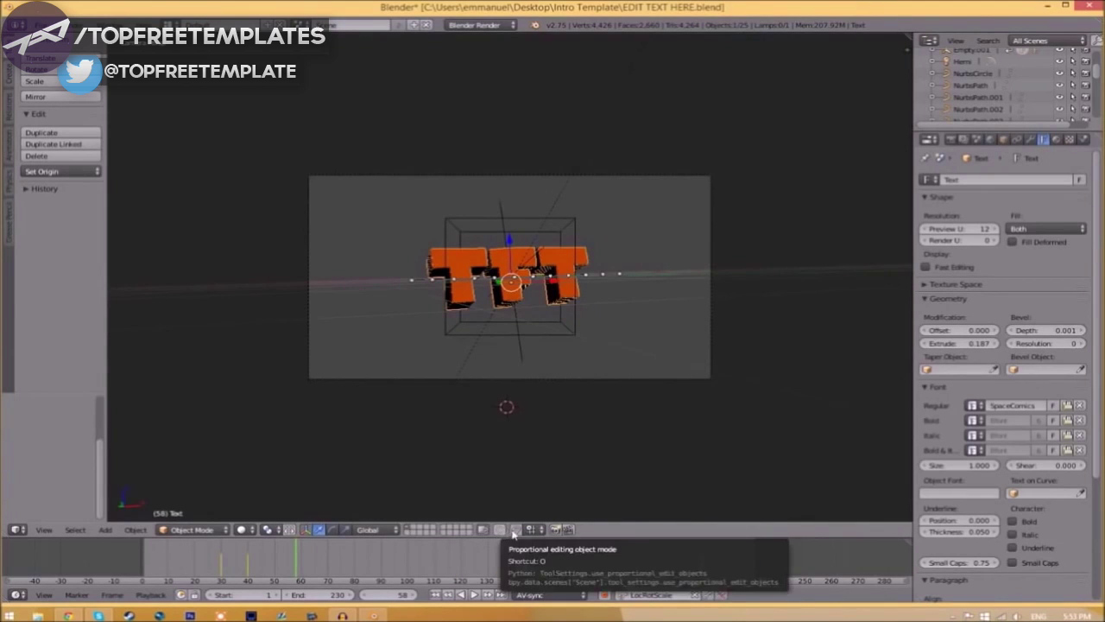
- Set the render output file format to MPEG and its encoding format to MPEG-4
{"action": "left_click", "coordinate": [951, 140]}
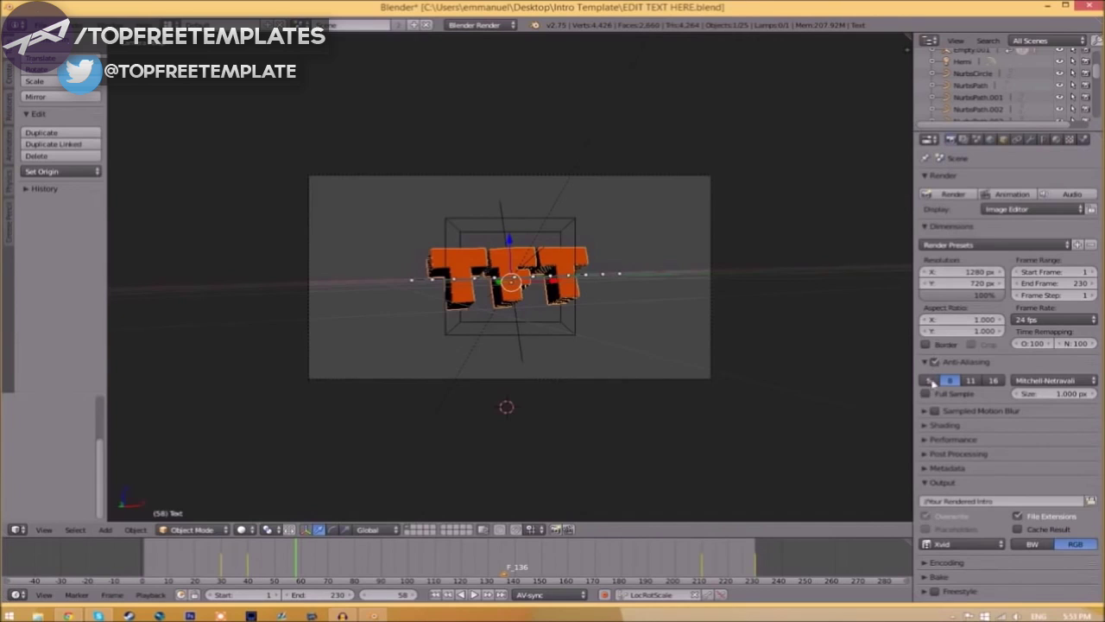
{"action": "left_click", "coordinate": [945, 545]}
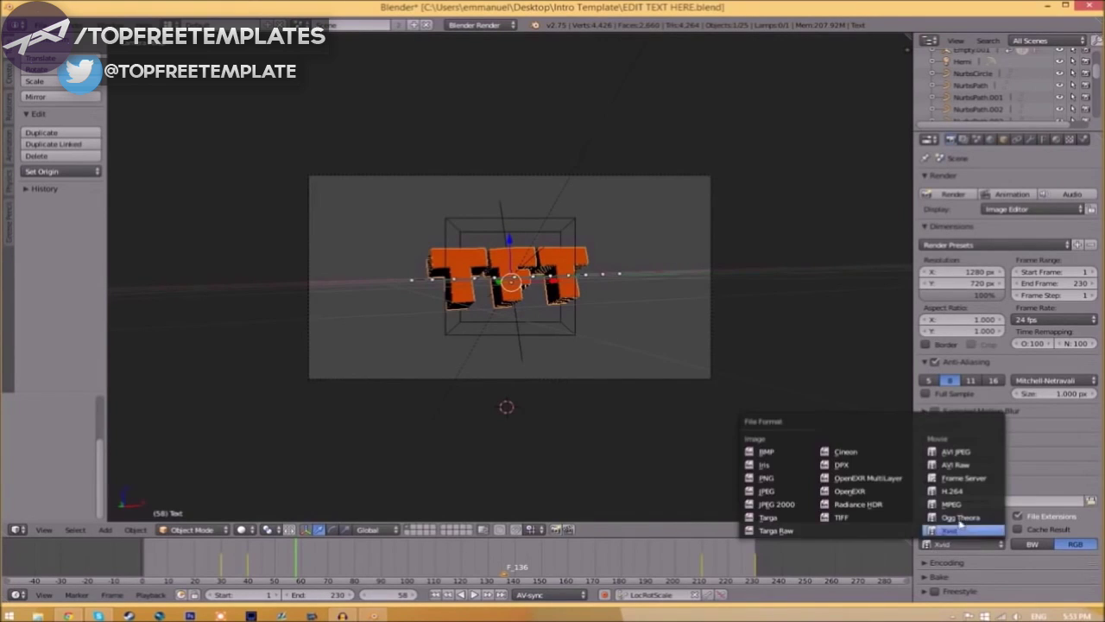
{"action": "left_click", "coordinate": [960, 522]}
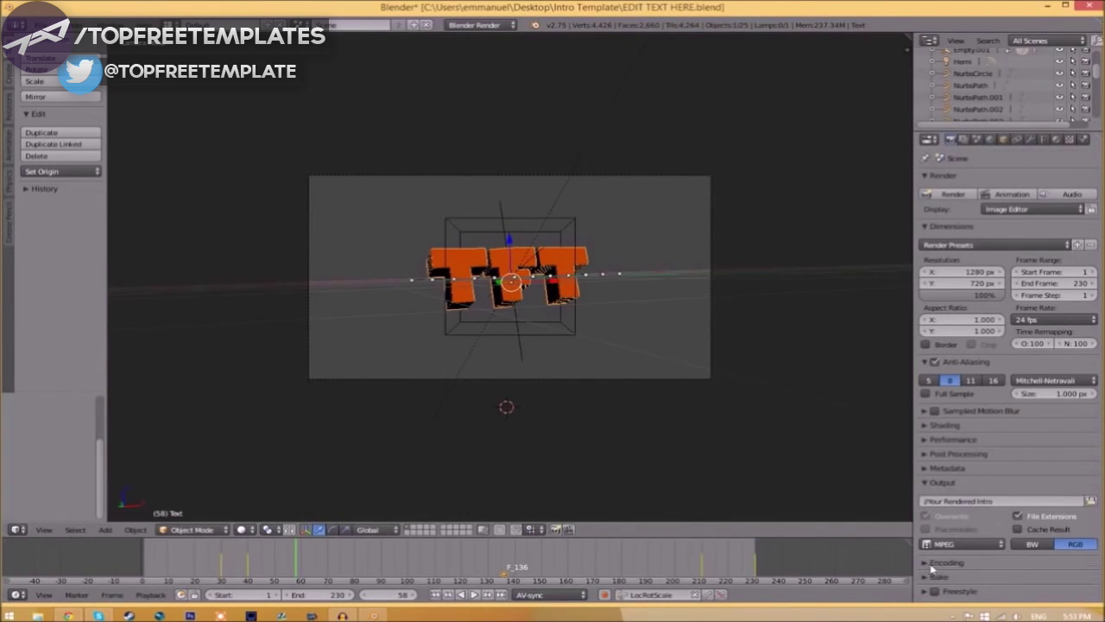
{"action": "left_click", "coordinate": [932, 565]}
{"action": "scroll", "coordinate": [988, 466], "scroll_direction": "down", "scroll_amount": 4}
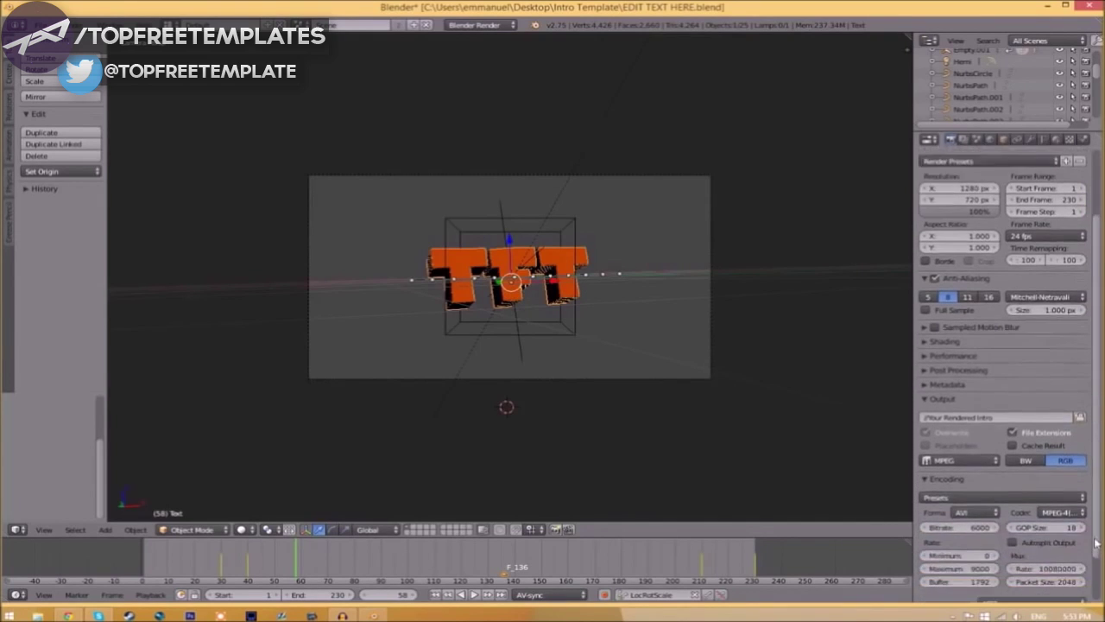
{"action": "left_click", "coordinate": [967, 458]}
{"action": "left_click", "coordinate": [971, 425]}
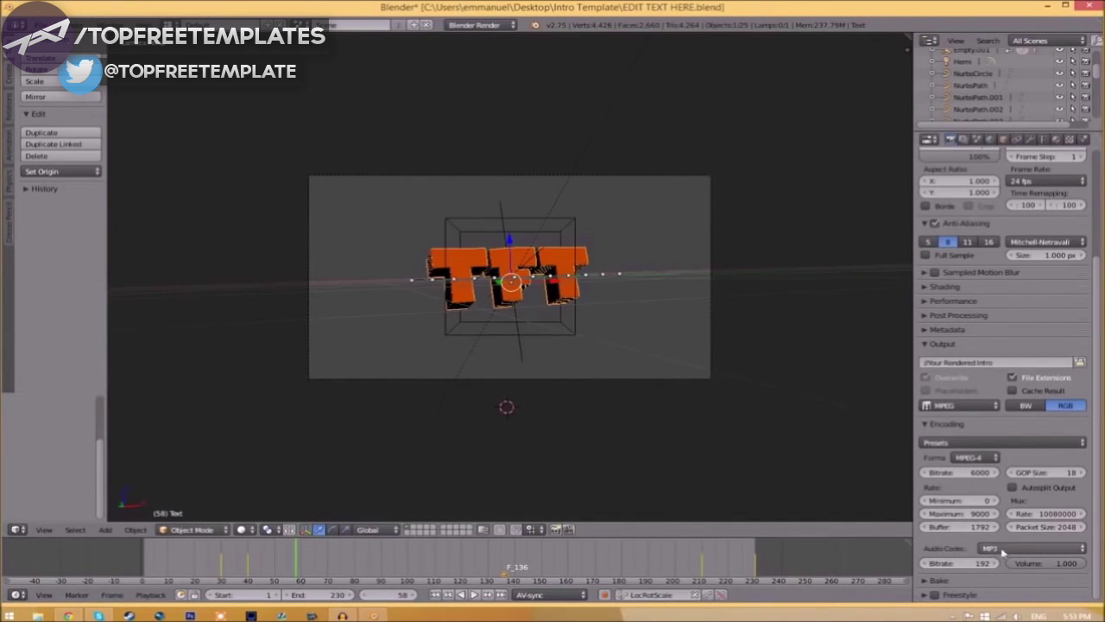
- Set the render output path to the Rendered Intro folder inside Intro Template, with the file name INTRO TEMPLATE
{"action": "scroll", "coordinate": [969, 492], "scroll_direction": "up", "scroll_amount": 4}
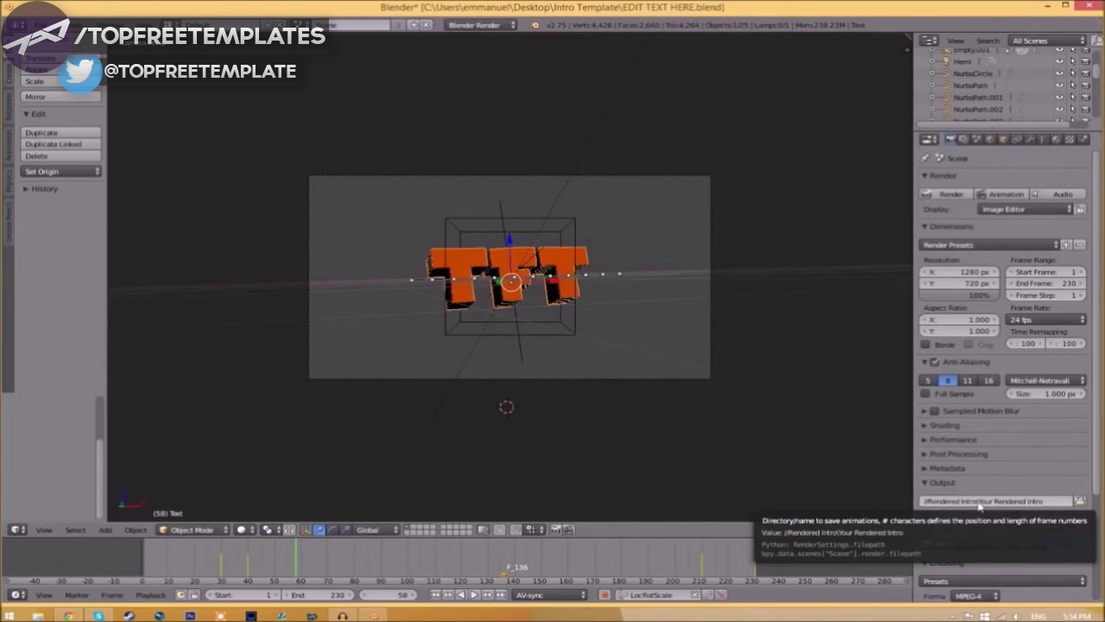
{"action": "left_click", "coordinate": [1079, 501]}
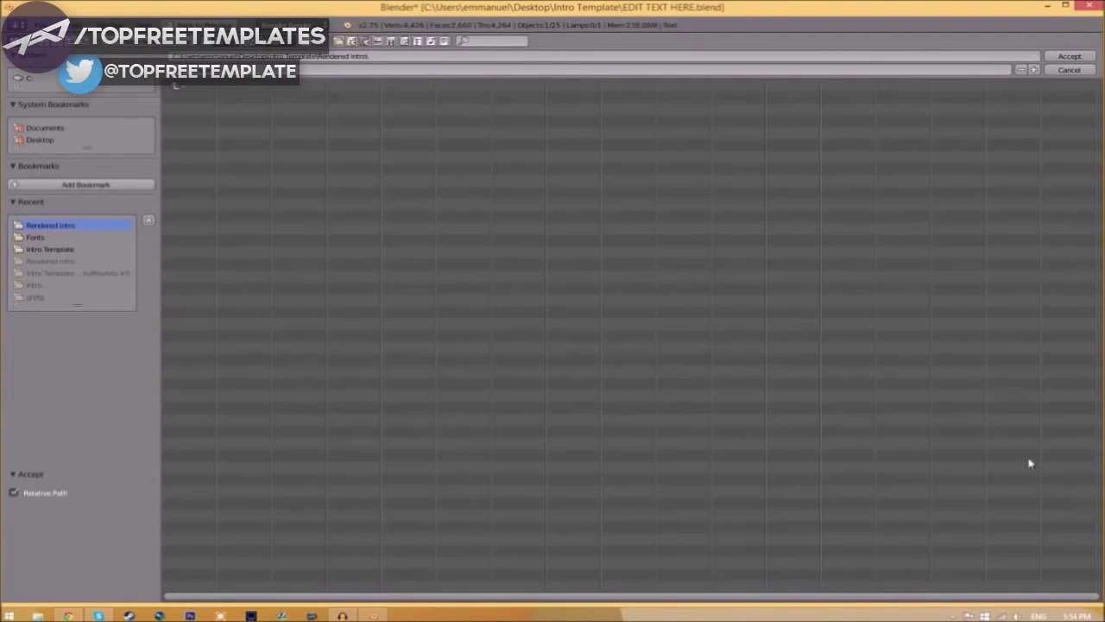
{"action": "key", "text": "BackSpace"}
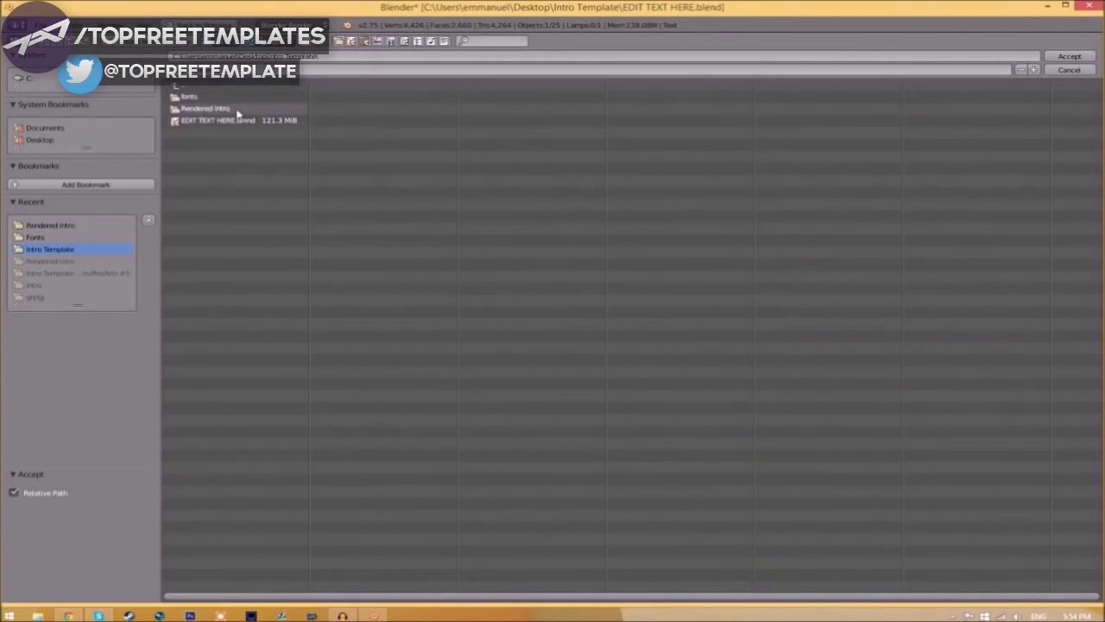
{"action": "left_click", "coordinate": [203, 110]}
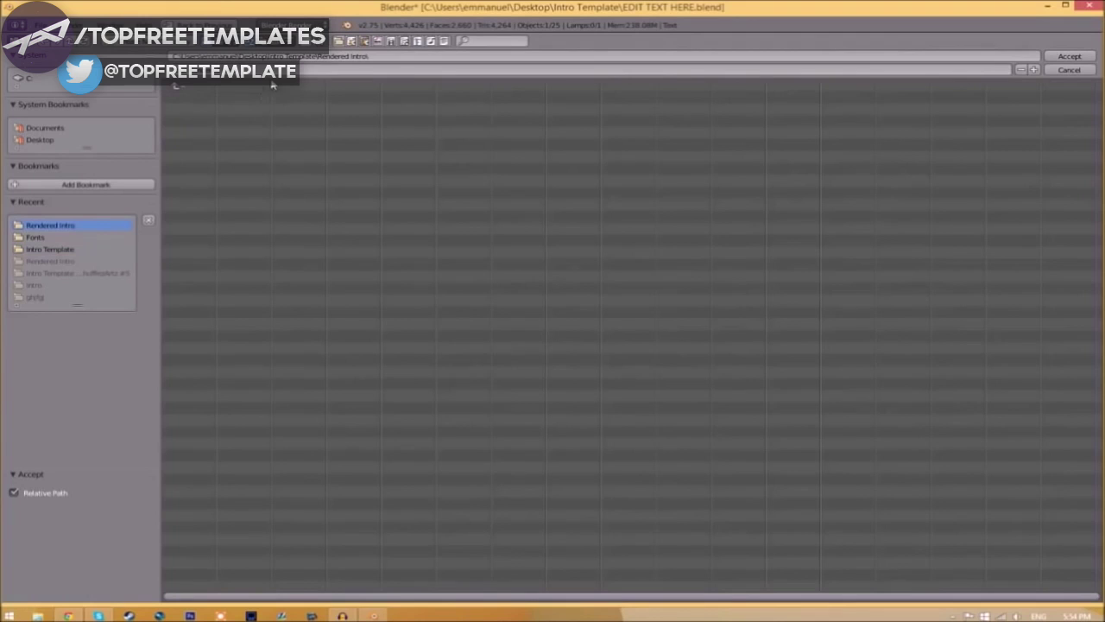
{"action": "key", "text": "Return"}
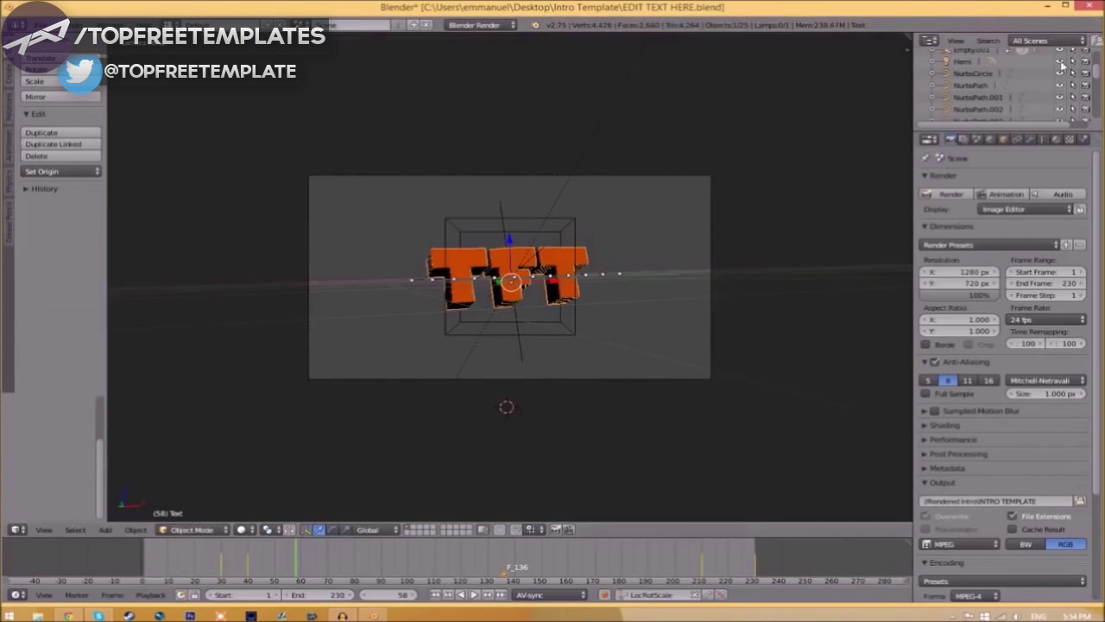
{"action": "left_click", "coordinate": [1079, 500]}
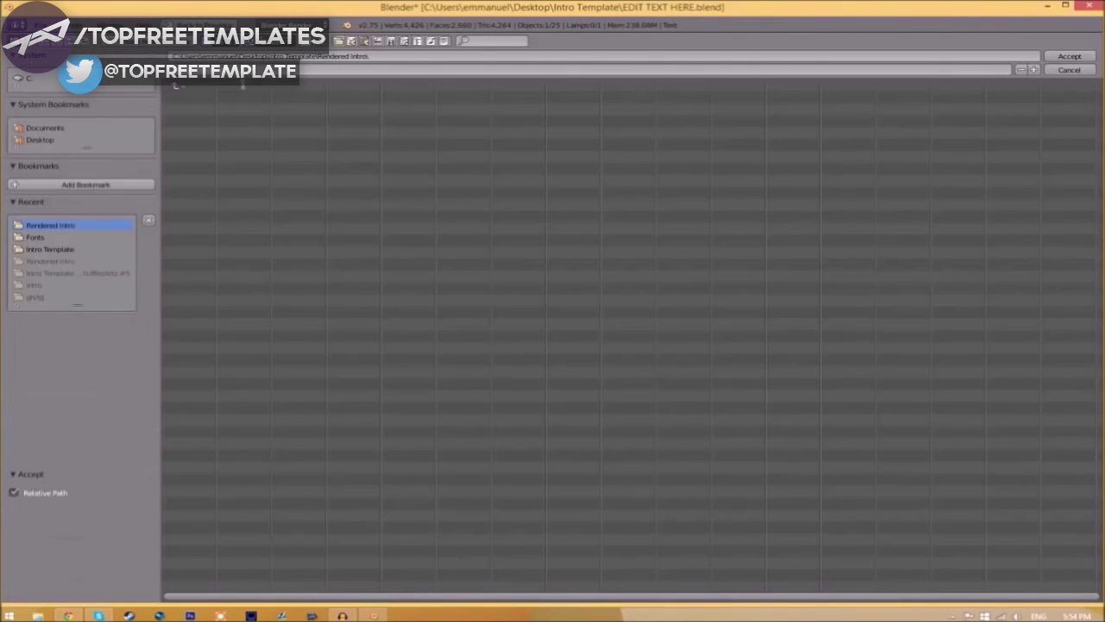
{"action": "key", "text": "Escape"}
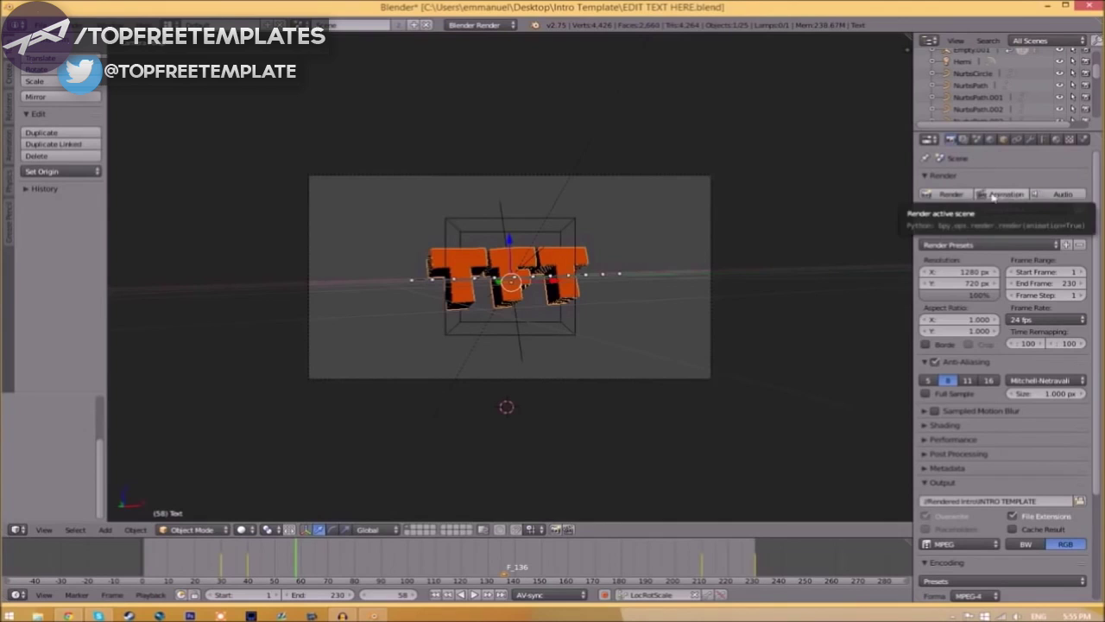
- Start rendering the full intro animation
{"action": "left_click", "coordinate": [69, 24]}
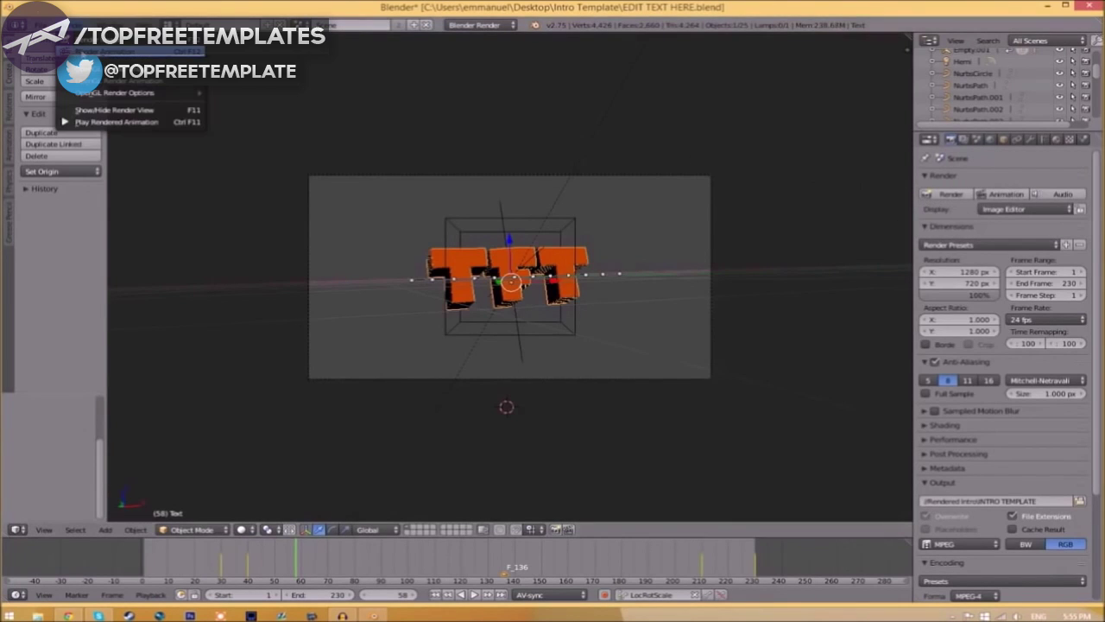
{"action": "left_click", "coordinate": [87, 53]}
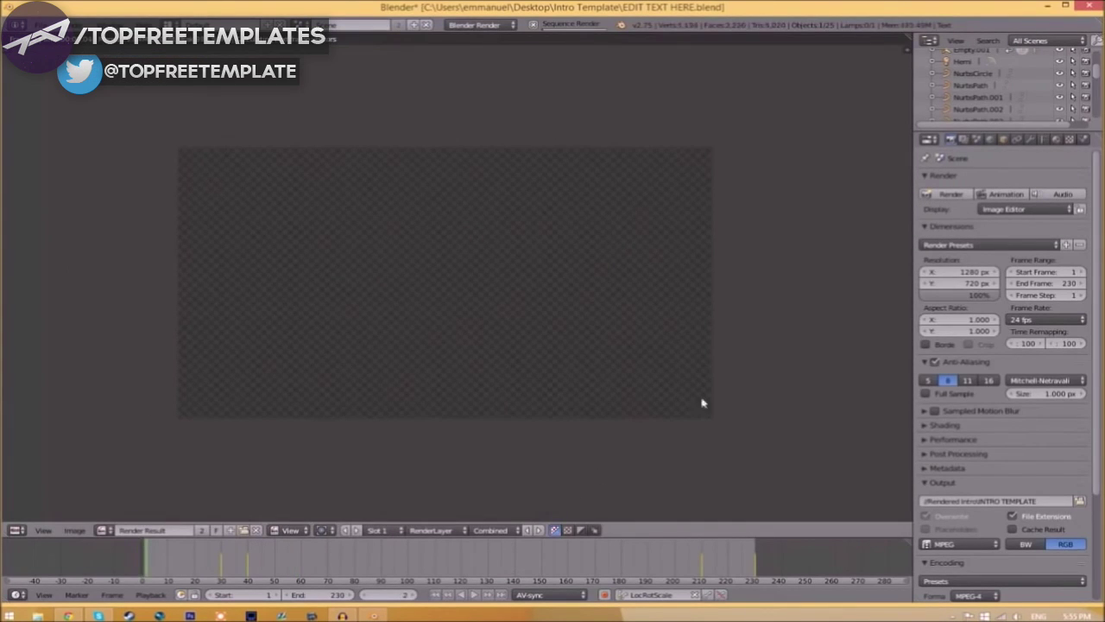